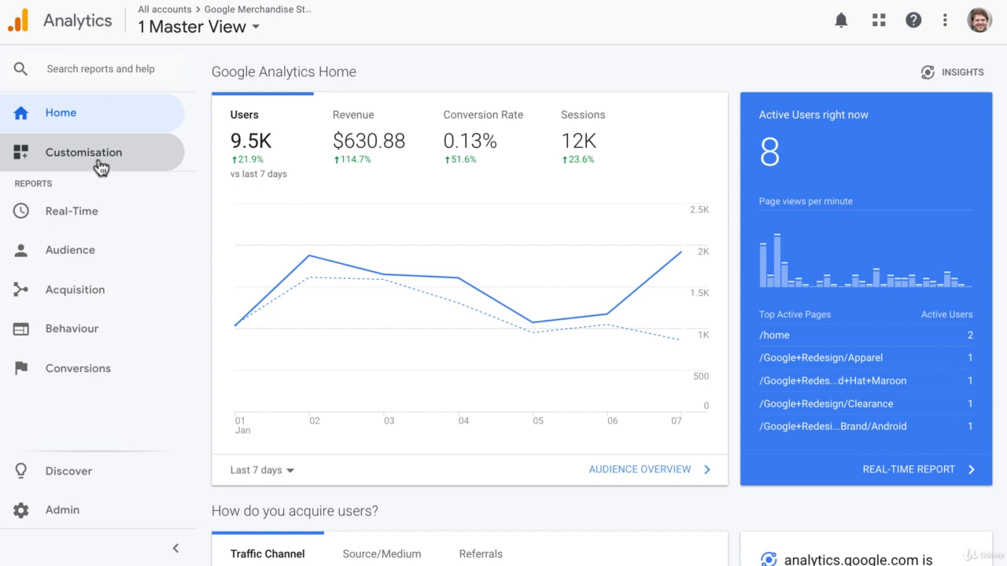
# Step: Open the Site Performance Dashboard from the customisation dashboards and examine its load-time, server response and country widgets
pyautogui.click(100, 167)
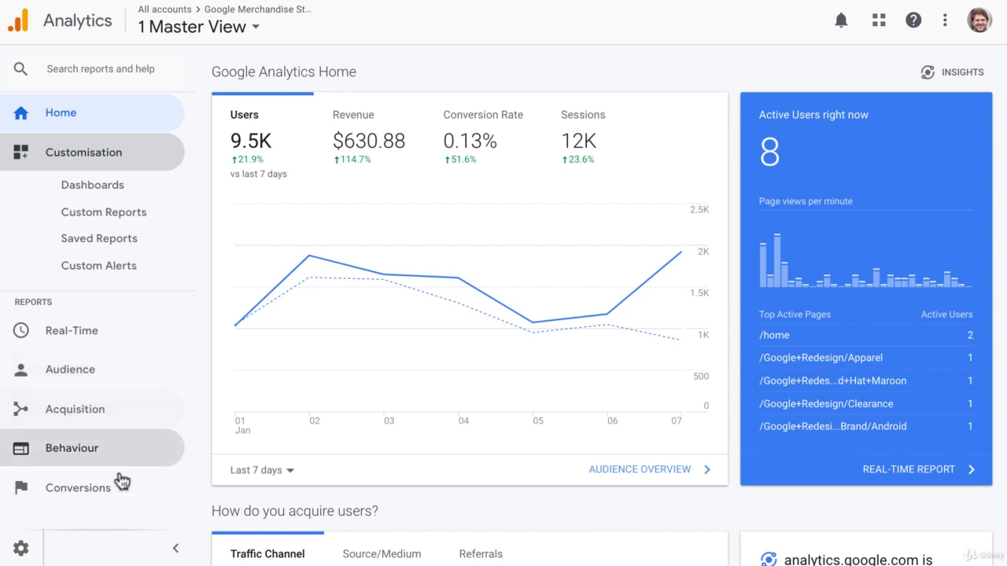
pyautogui.click(153, 199)
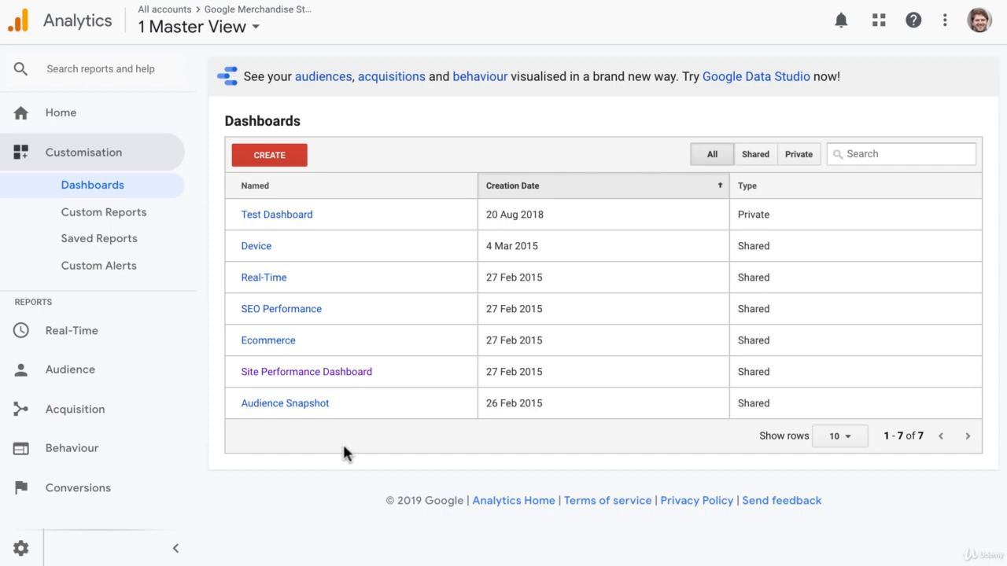
pyautogui.click(349, 374)
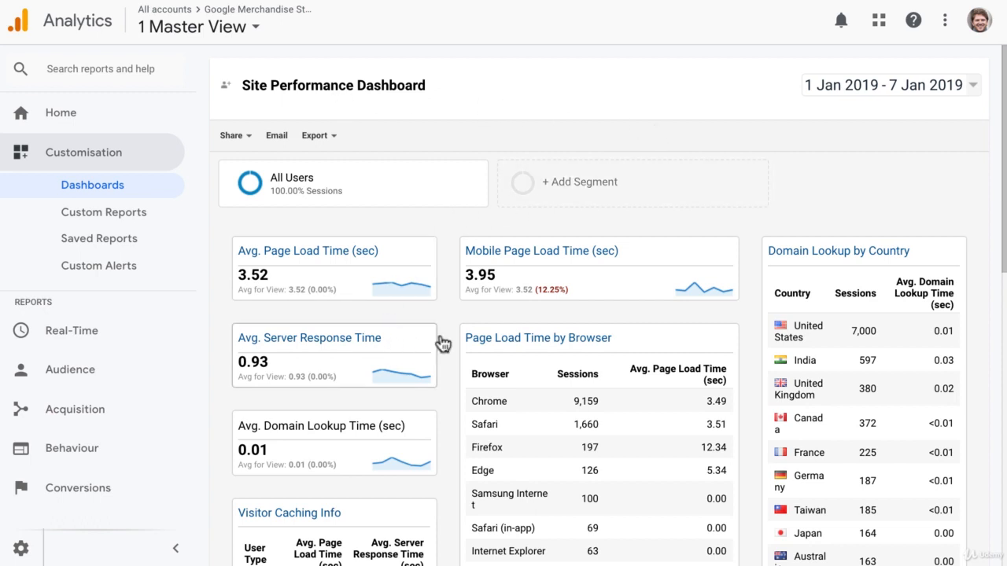
pyautogui.scroll(-5, 882, 422)
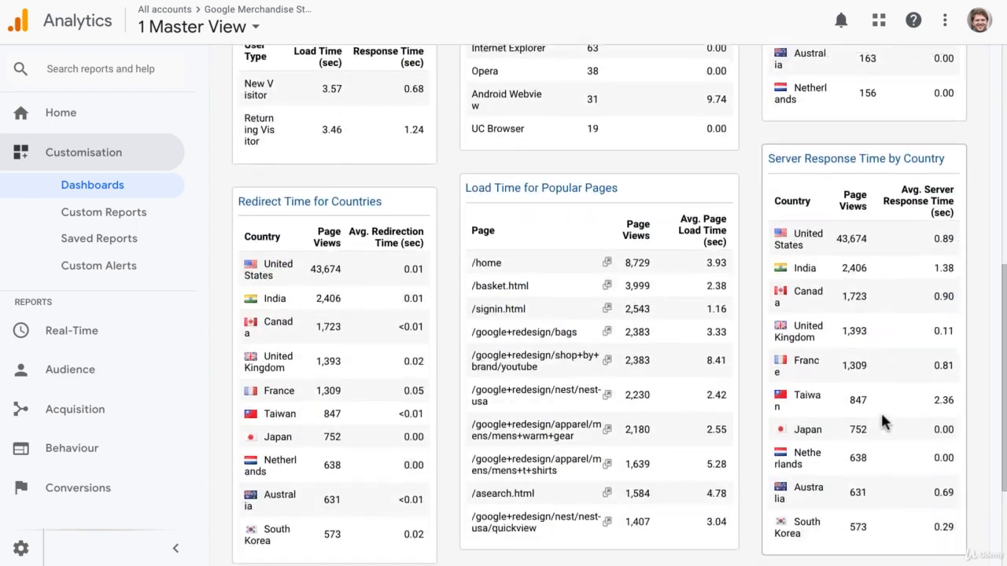
pyautogui.scroll(5, 880, 422)
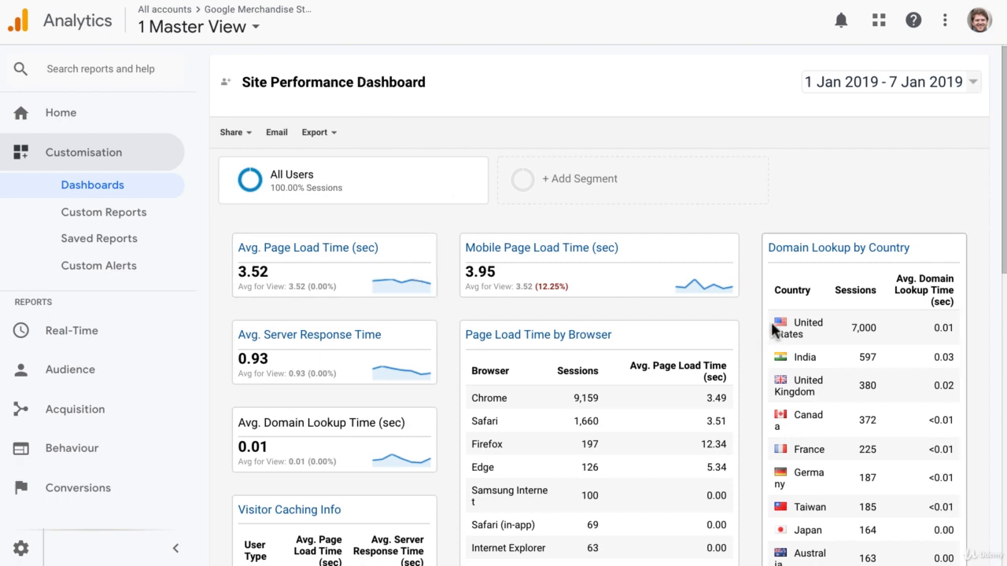
pyautogui.scroll(-1, 775, 336)
pyautogui.scroll(-3, 775, 334)
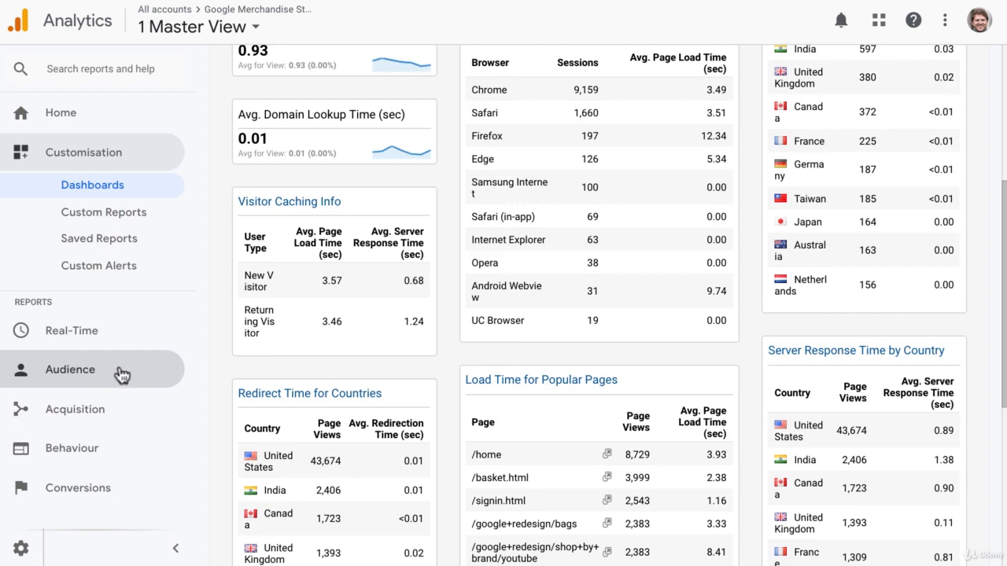
pyautogui.scroll(5, 346, 366)
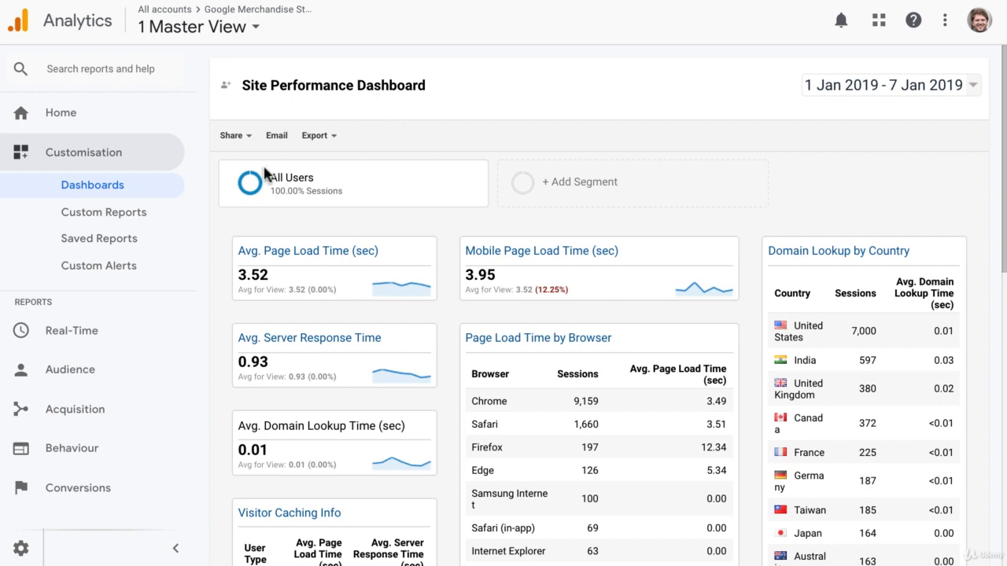
# Step: Create a Blank Canvas dashboard with the default name and leave it without adding a widget
pyautogui.click(124, 186)
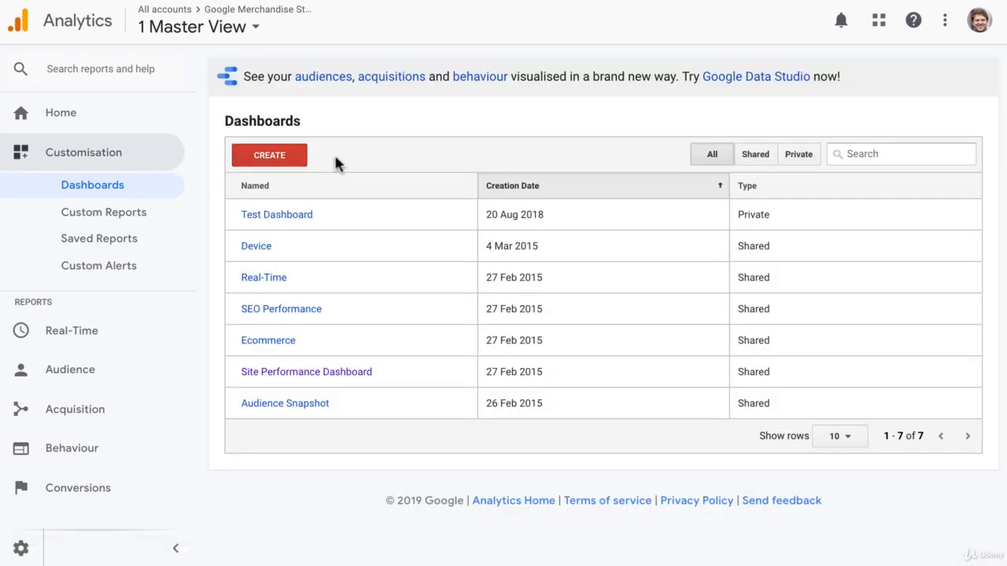
pyautogui.click(276, 161)
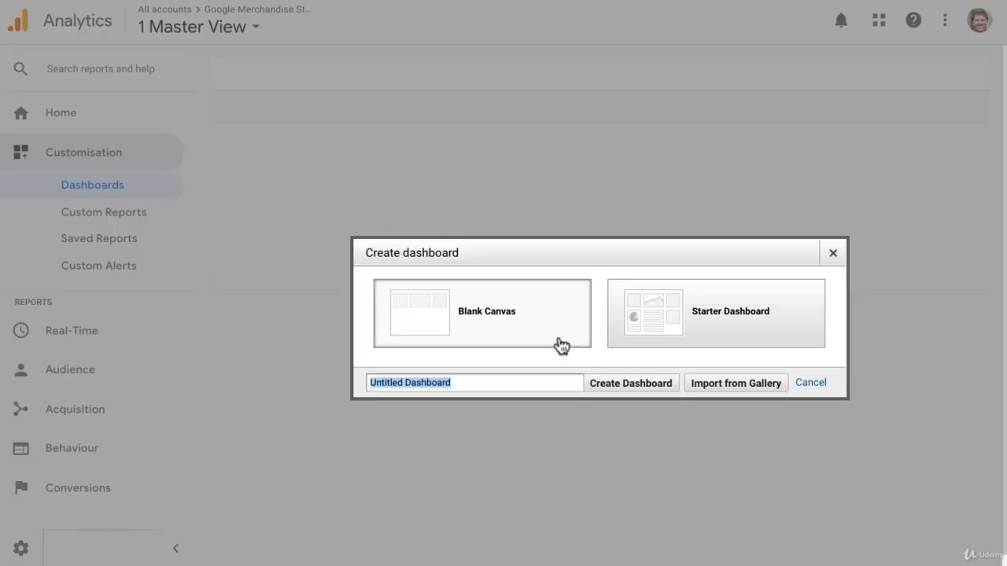
pyautogui.click(651, 385)
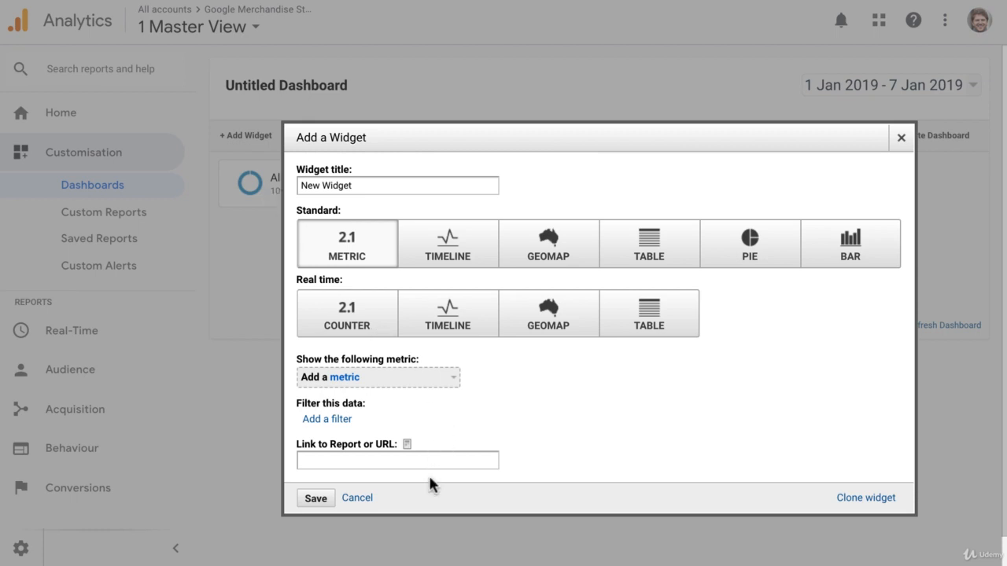
pyautogui.click(357, 498)
pyautogui.click(128, 191)
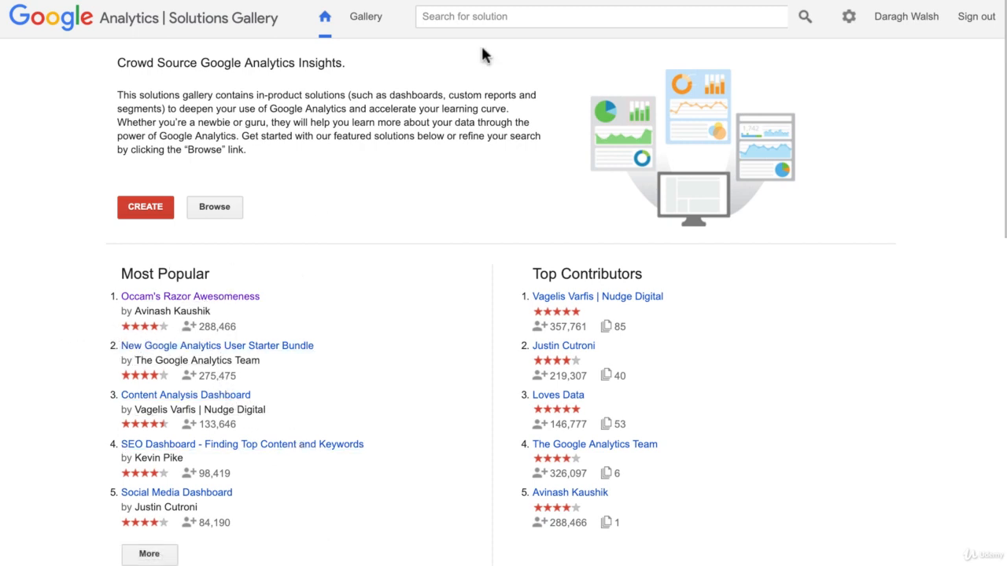
# Step: Search the Solutions Gallery for "seo" and view the SEO Dashboard - Finding Top Content and Keywords solution
pyautogui.click(474, 18)
pyautogui.write('seo')
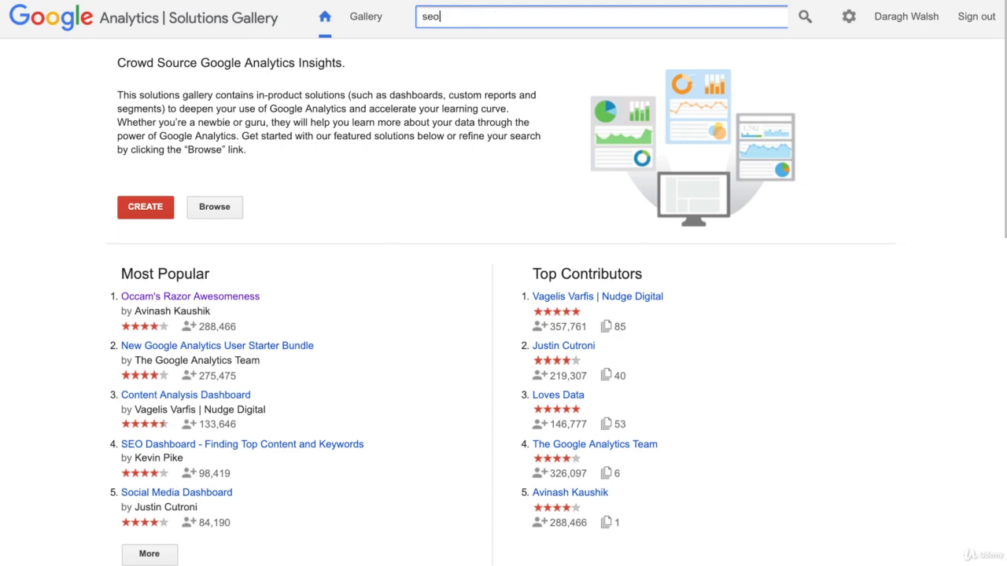
pyautogui.press('Return')
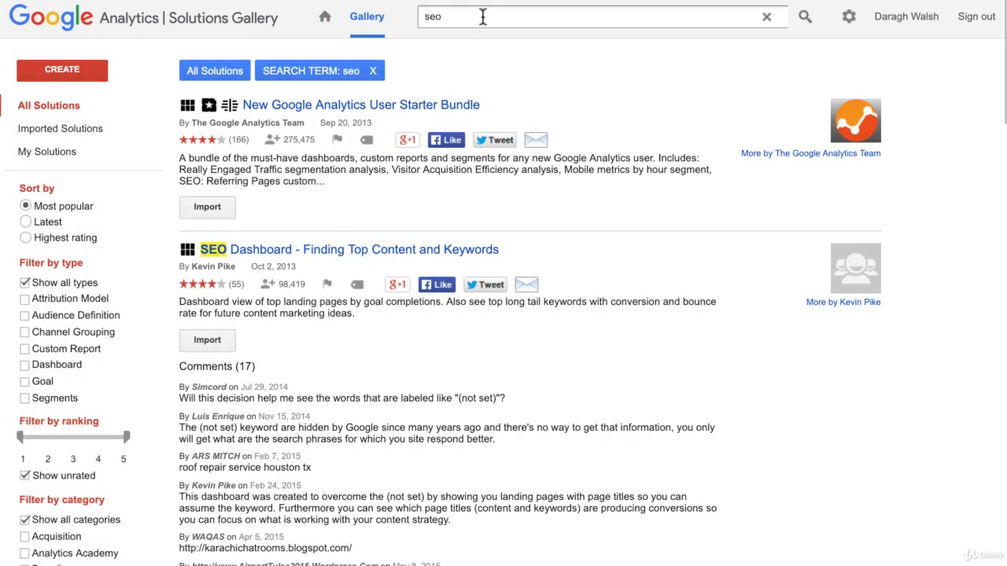
pyautogui.click(250, 253)
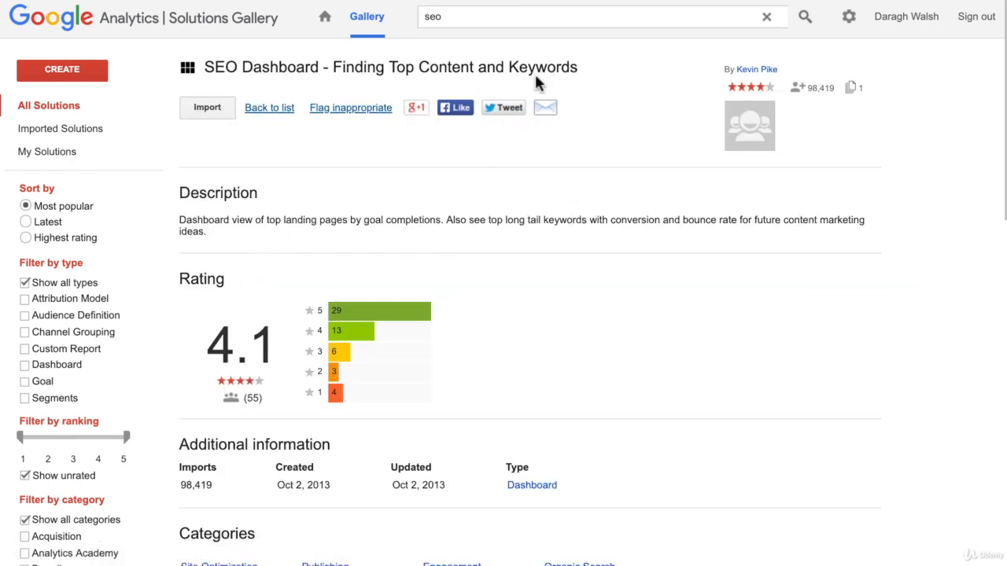
pyautogui.click(207, 107)
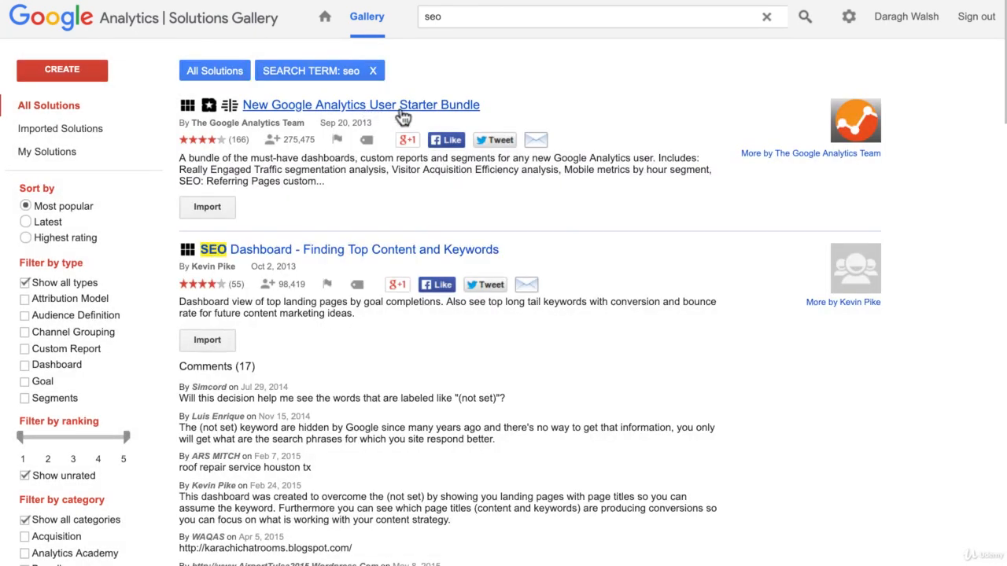
# Step: Try to import the New Google Analytics User Starter Bundle with all its segments, custom reports and dashboards selected
pyautogui.click(402, 110)
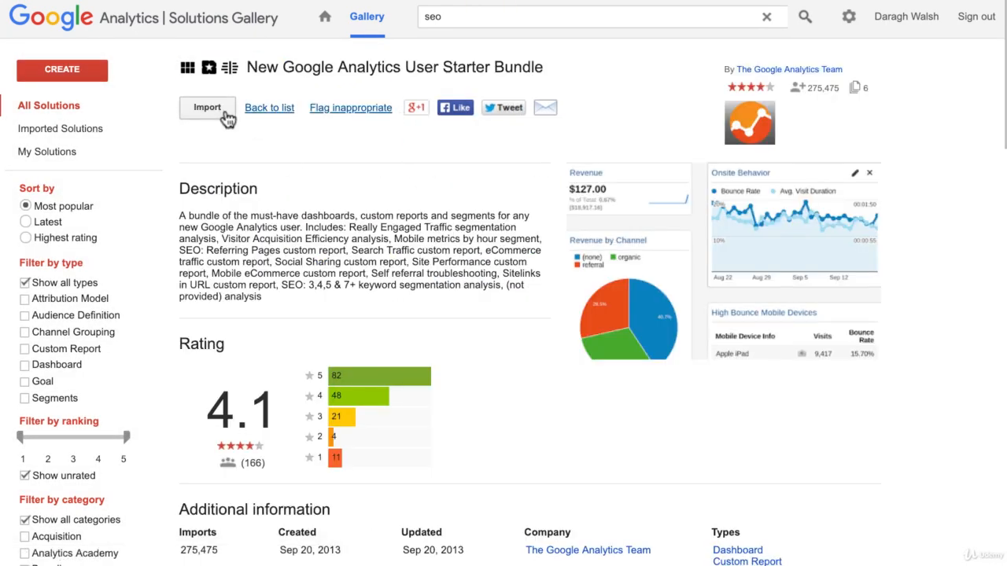
pyautogui.click(223, 112)
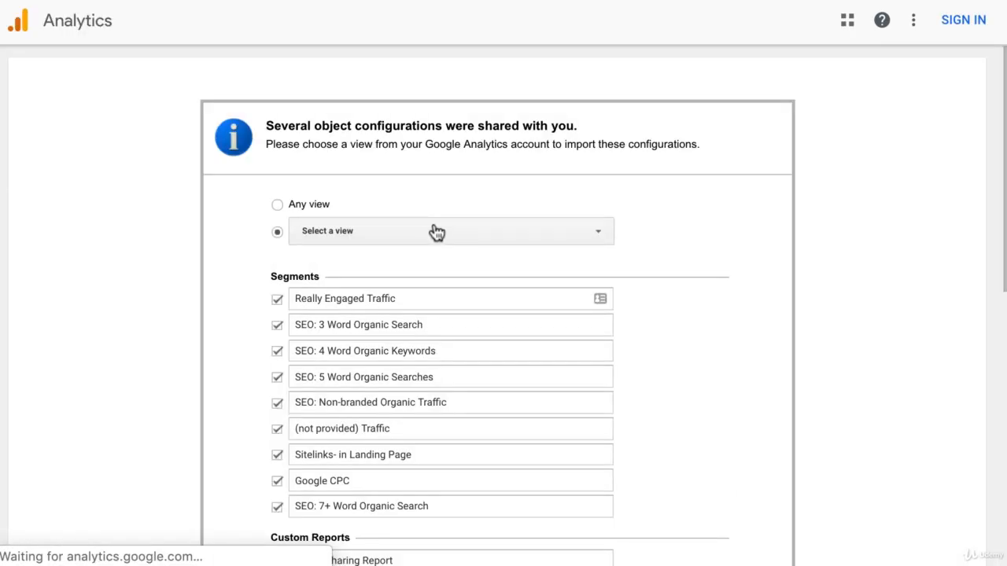
pyautogui.scroll(-5, 438, 233)
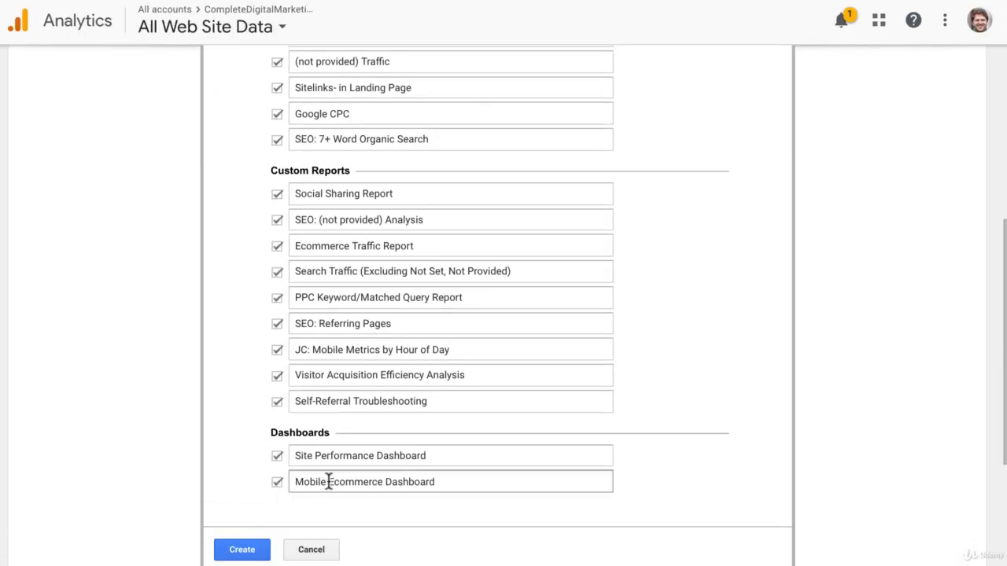
pyautogui.scroll(5, 272, 395)
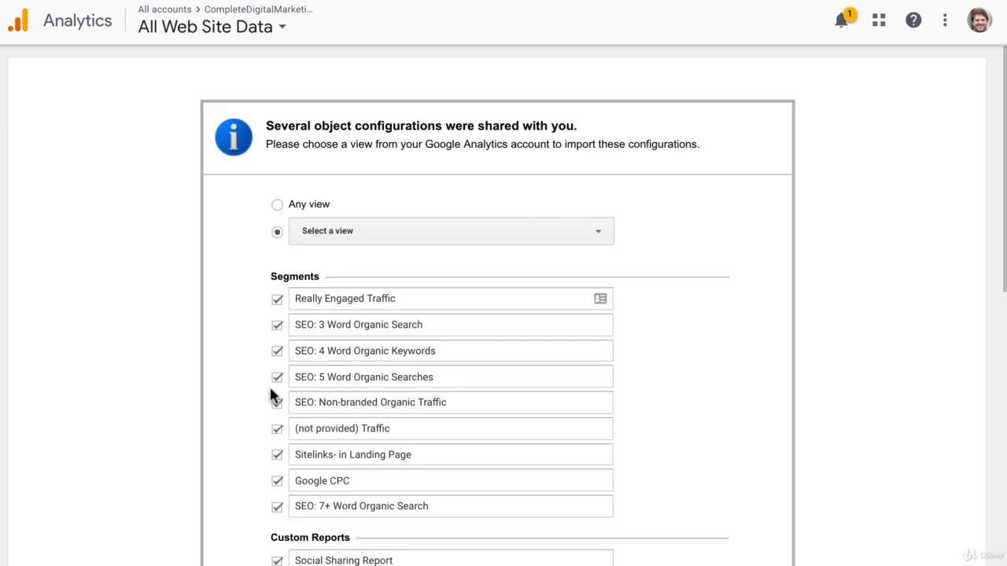
pyautogui.scroll(-7, 252, 271)
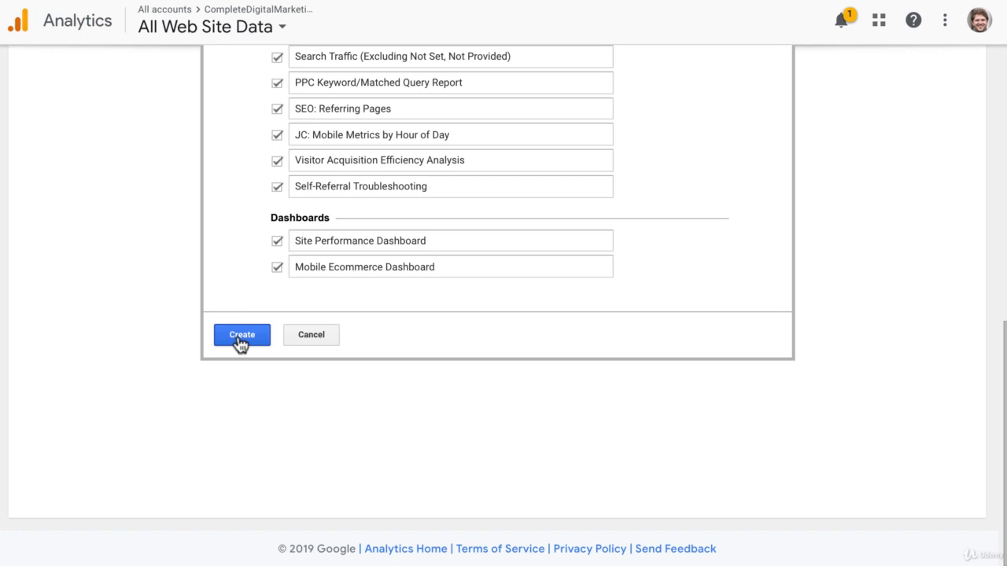
pyautogui.click(239, 338)
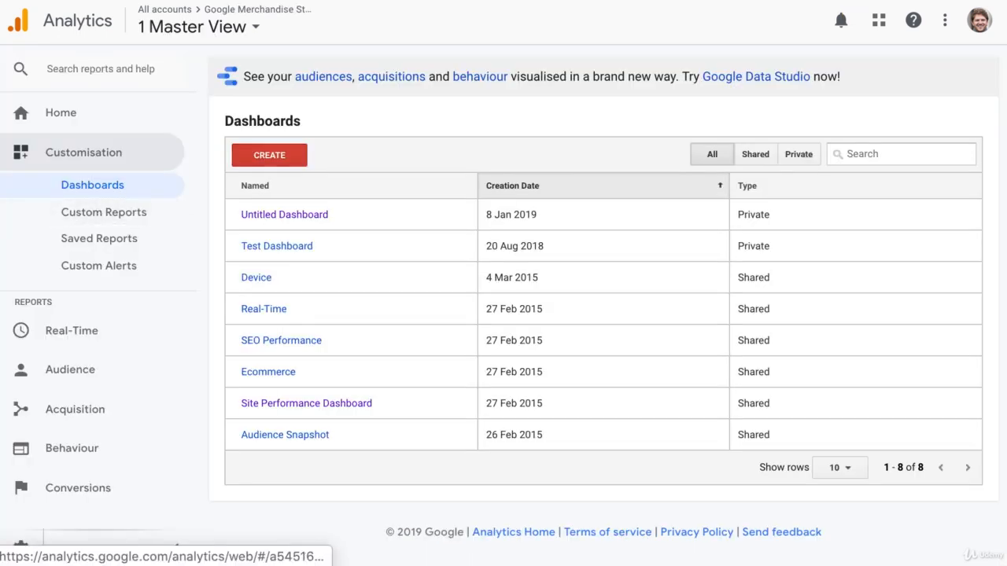
# Step: Open the Untitled Dashboard in the Master View, dismiss its widget setup and delete the dashboard
pyautogui.click(128, 219)
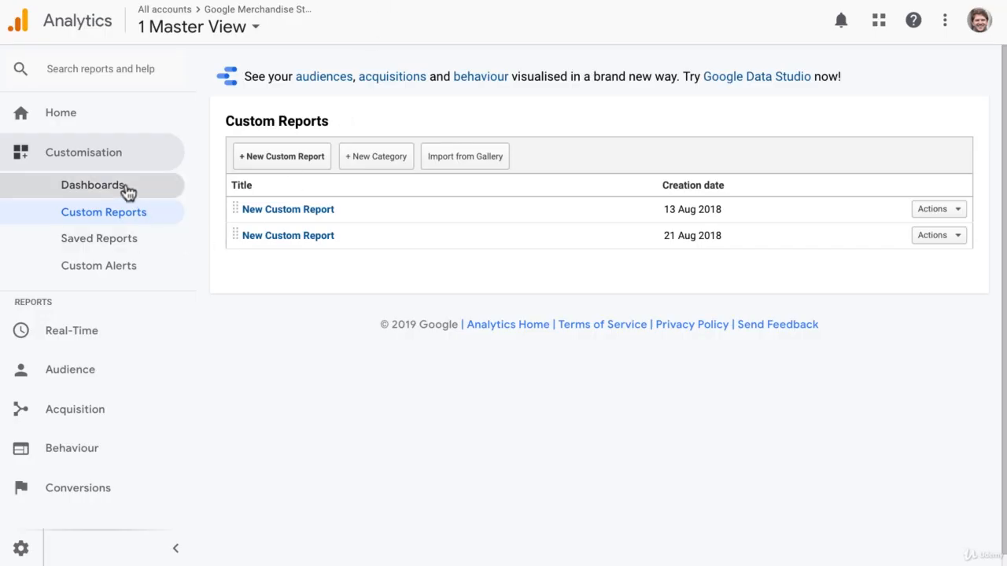
pyautogui.click(150, 191)
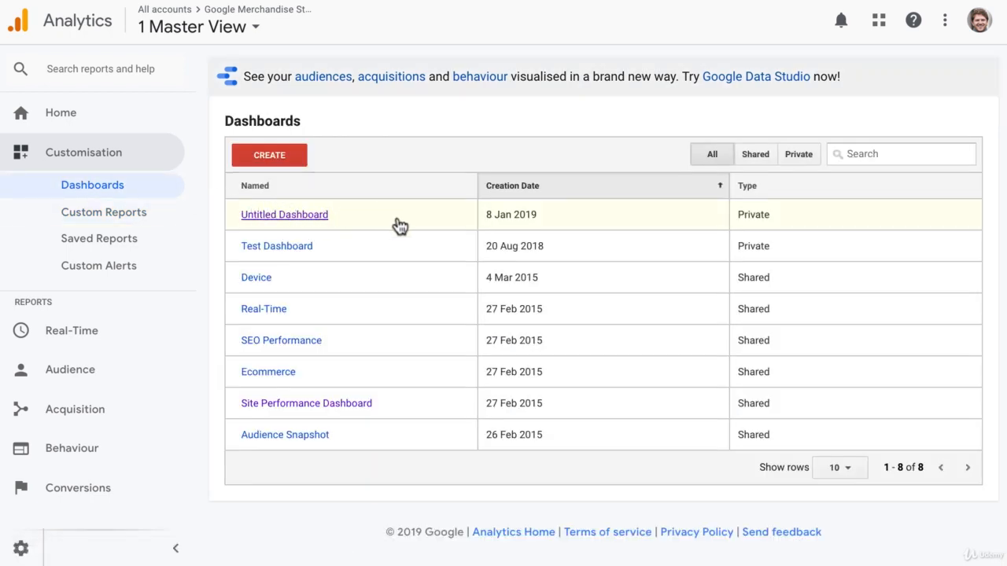
pyautogui.click(396, 225)
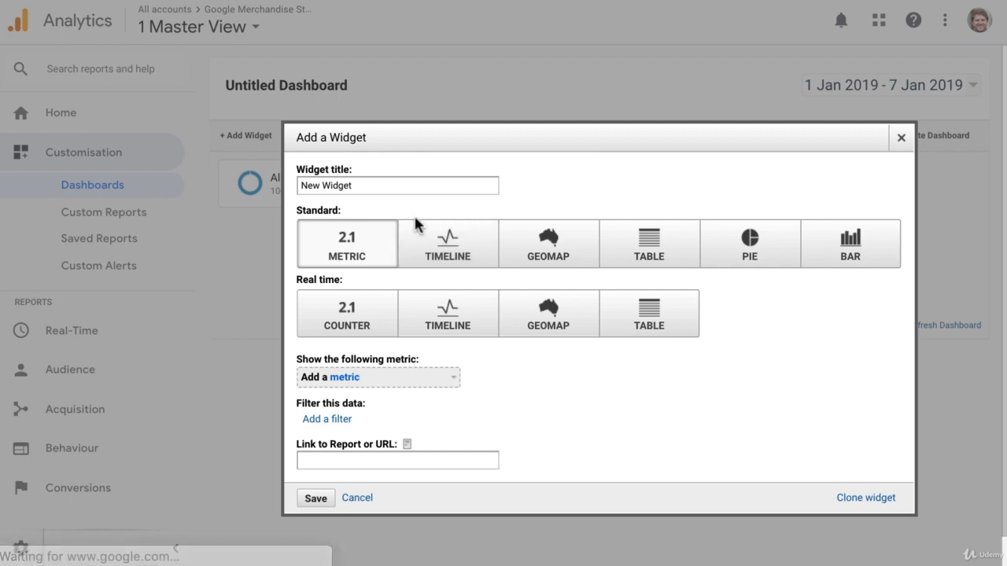
pyautogui.click(901, 140)
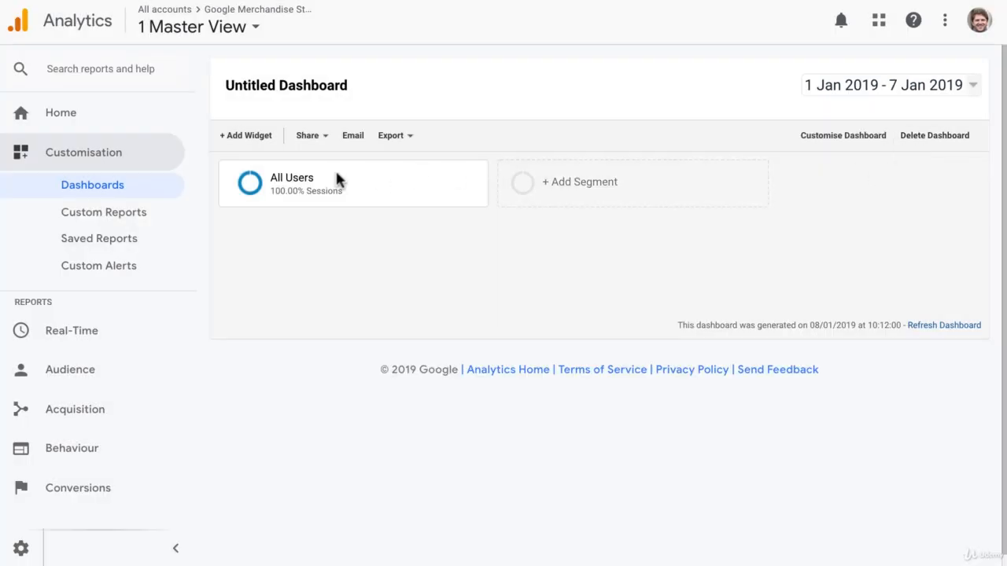
pyautogui.click(949, 140)
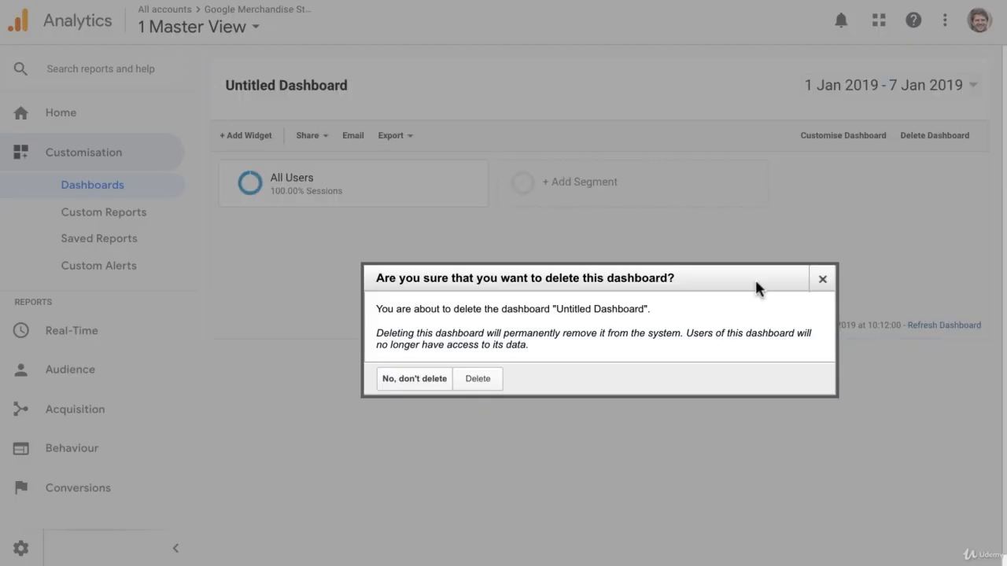
pyautogui.click(488, 383)
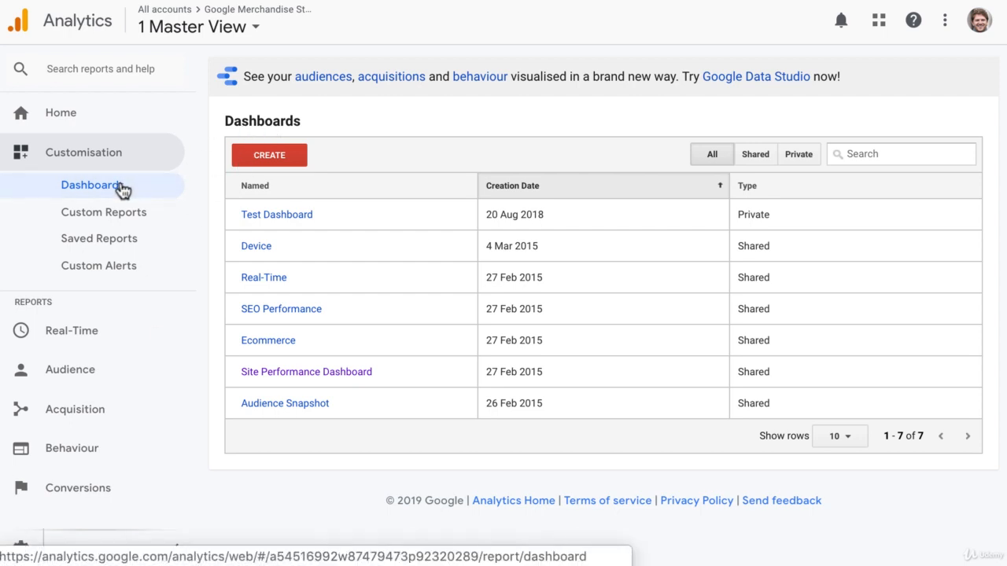
# Step: Export the Site Performance Dashboard as a PDF
pyautogui.click(308, 370)
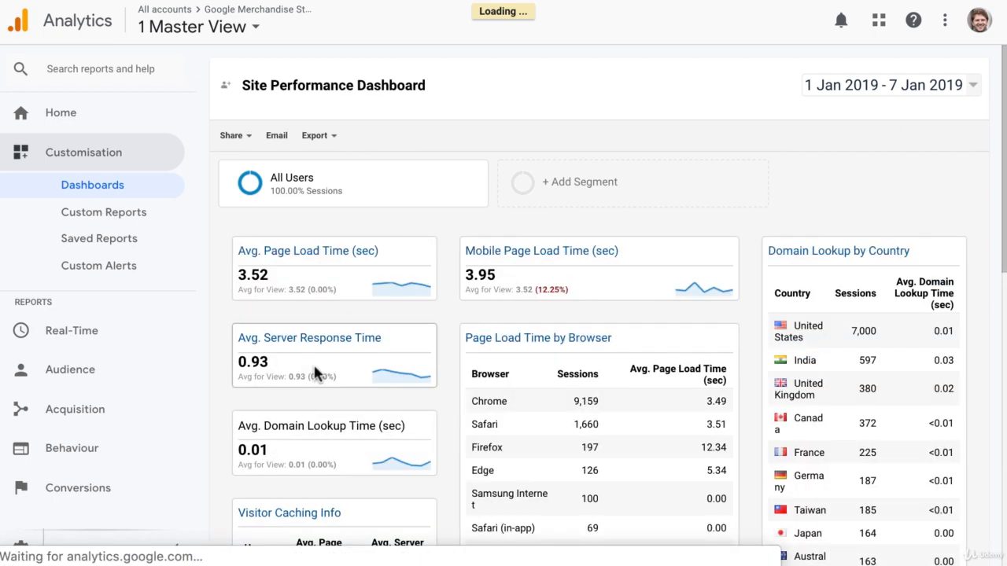
pyautogui.click(333, 140)
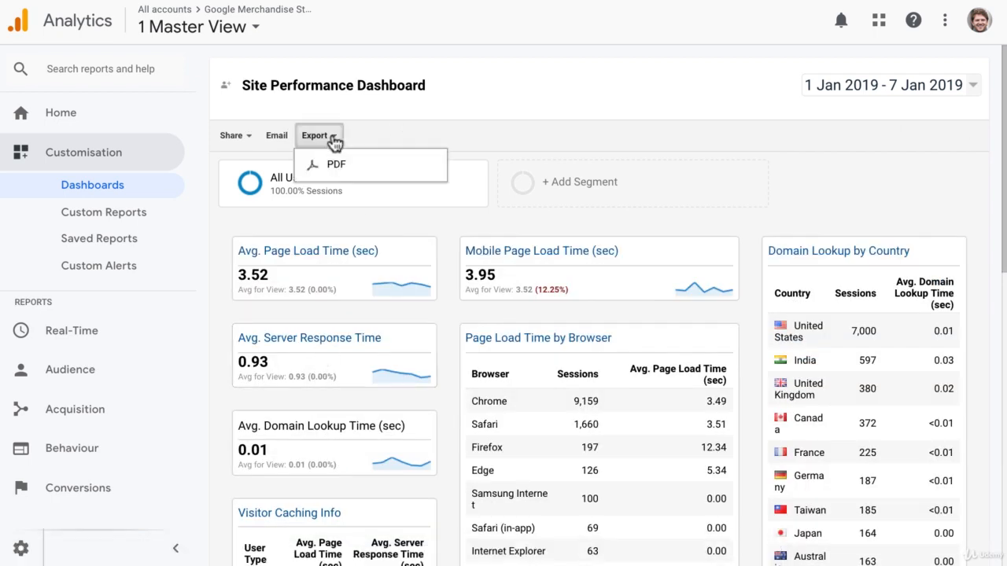
pyautogui.click(333, 140)
pyautogui.click(332, 140)
pyautogui.click(508, 140)
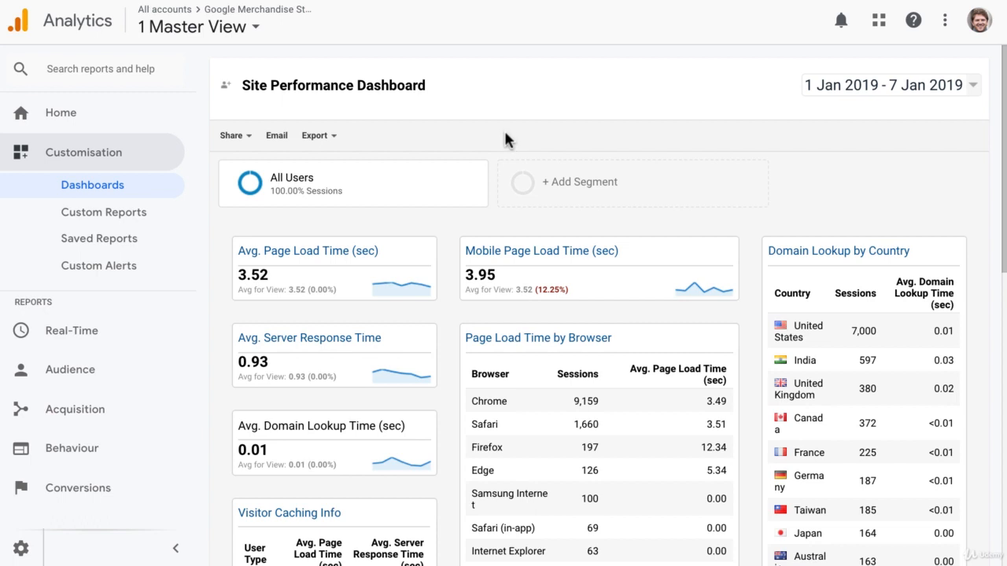
pyautogui.click(323, 135)
pyautogui.click(337, 166)
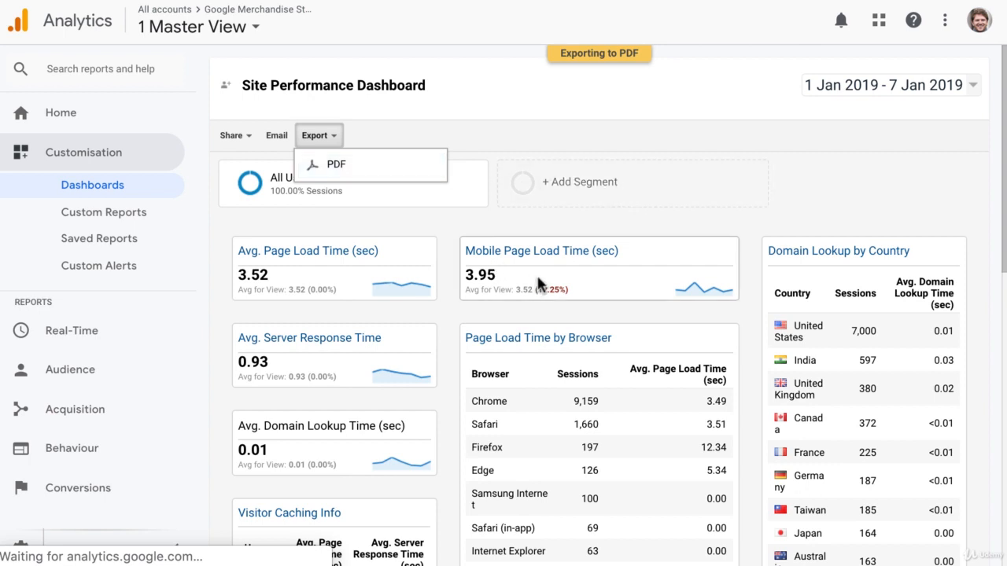
pyautogui.click(503, 144)
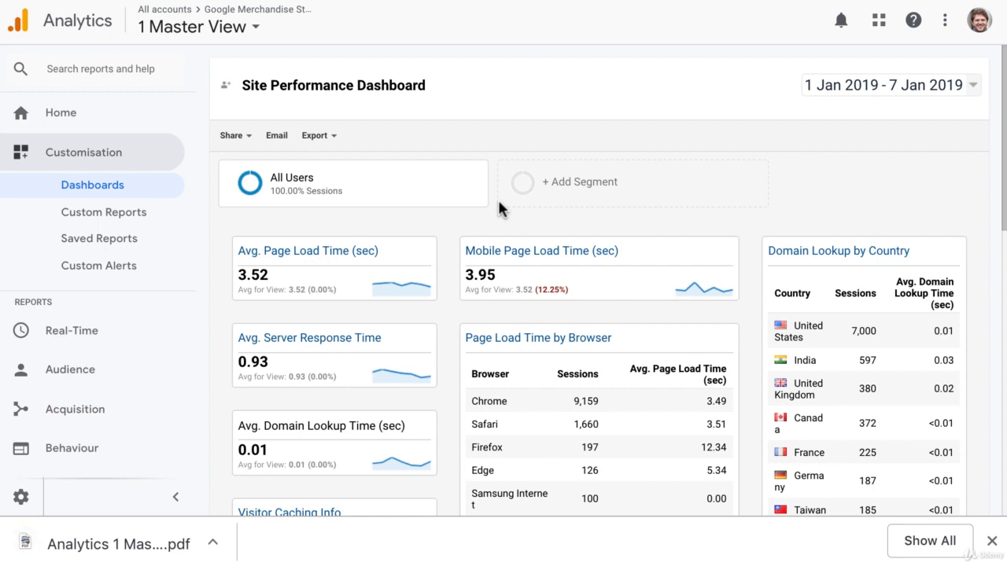
# Step: Reopen the Site Performance Dashboard, review its widgets and return to the list of dashboards
pyautogui.click(114, 189)
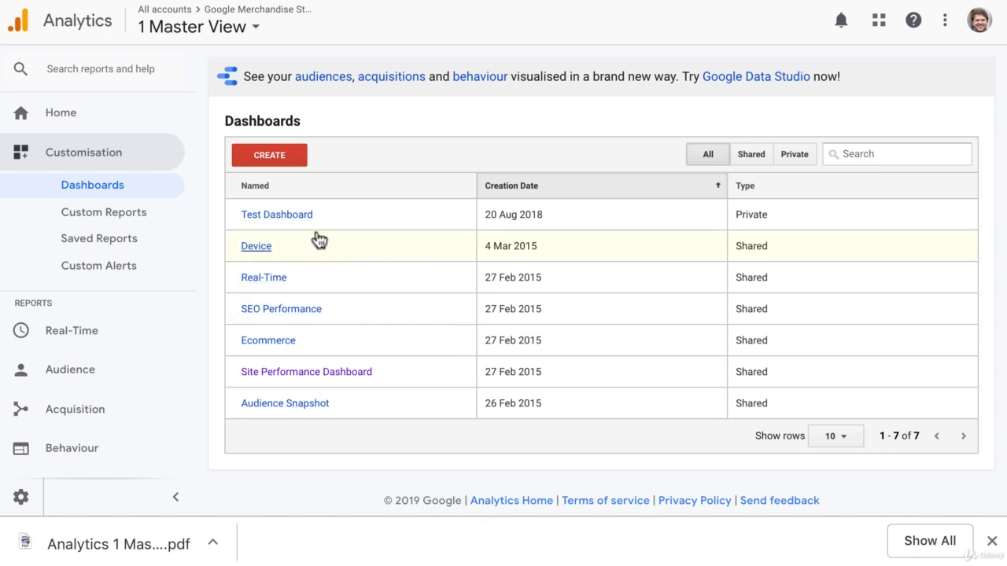
pyautogui.click(323, 374)
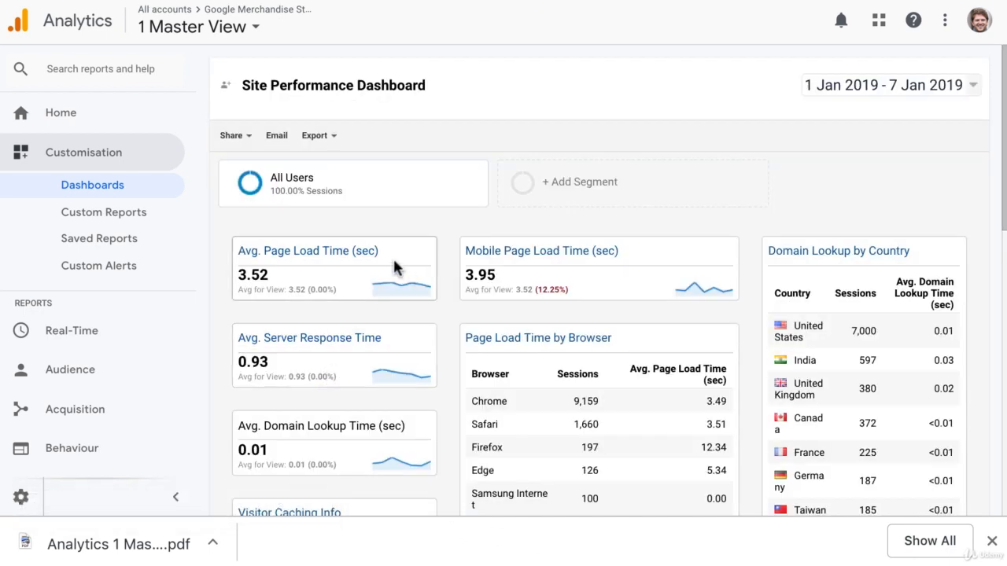
pyautogui.scroll(-2, 810, 440)
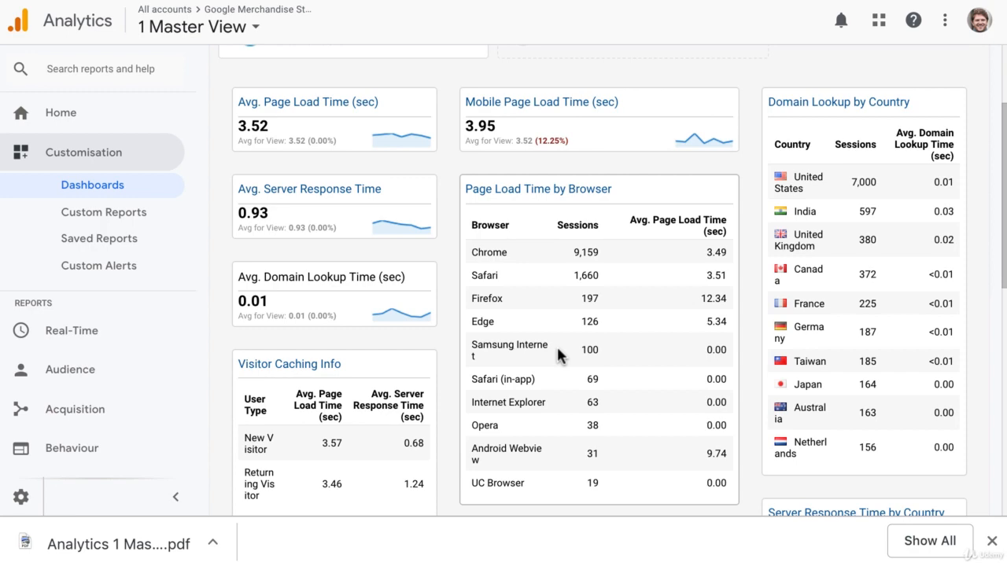
pyautogui.scroll(-5, 583, 352)
pyautogui.scroll(7, 581, 348)
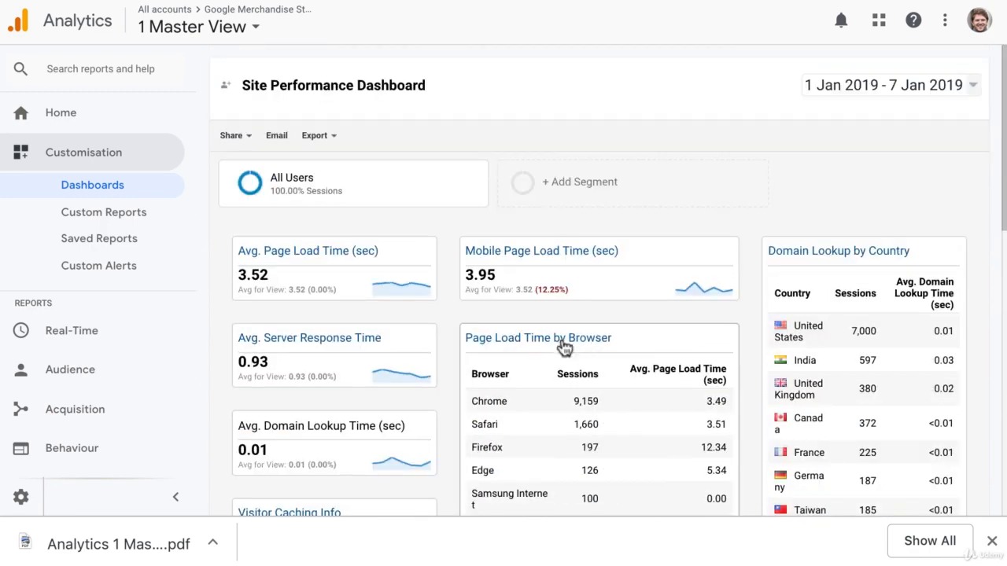
pyautogui.click(149, 194)
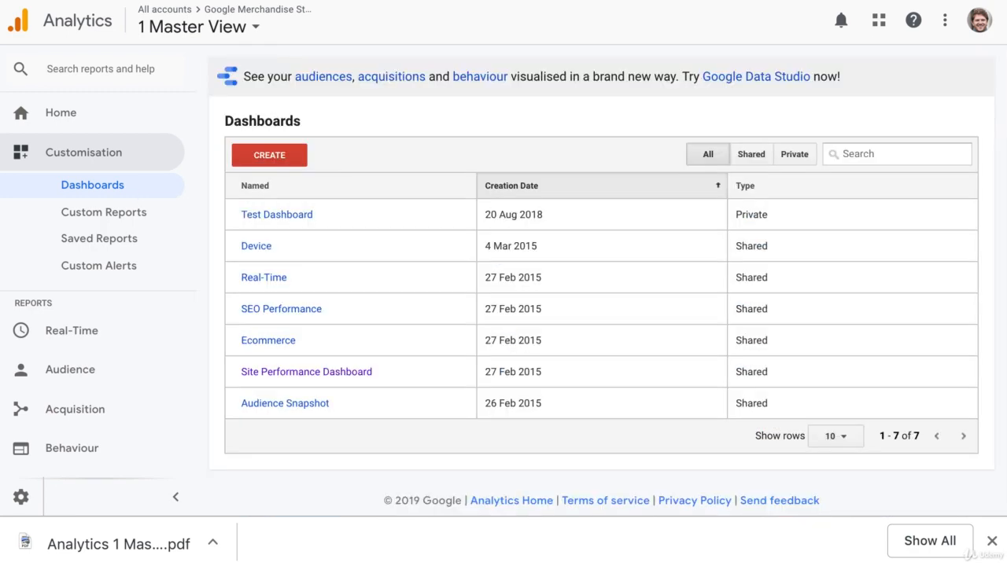
pyautogui.scroll(-1, 99, 376)
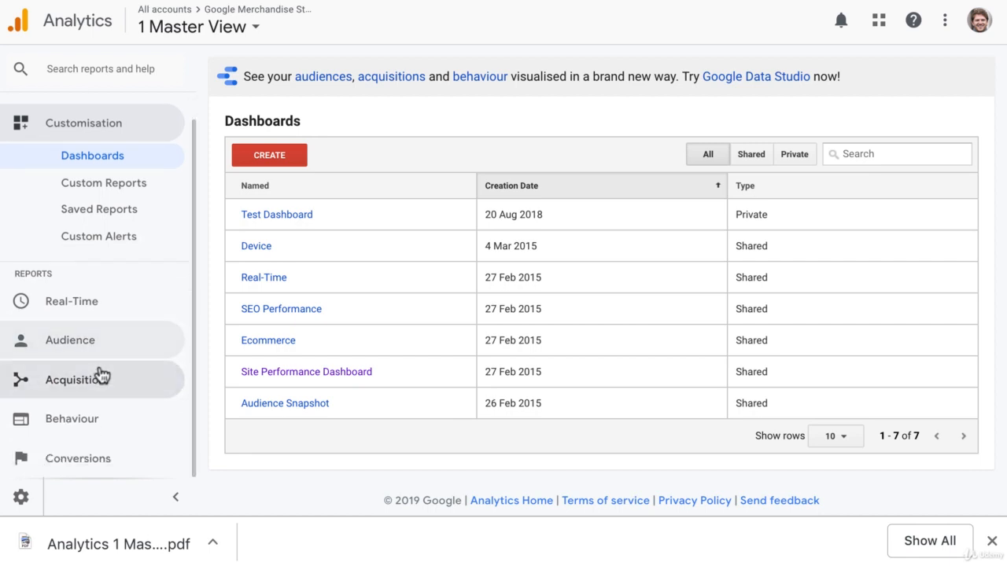
pyautogui.scroll(1, 117, 440)
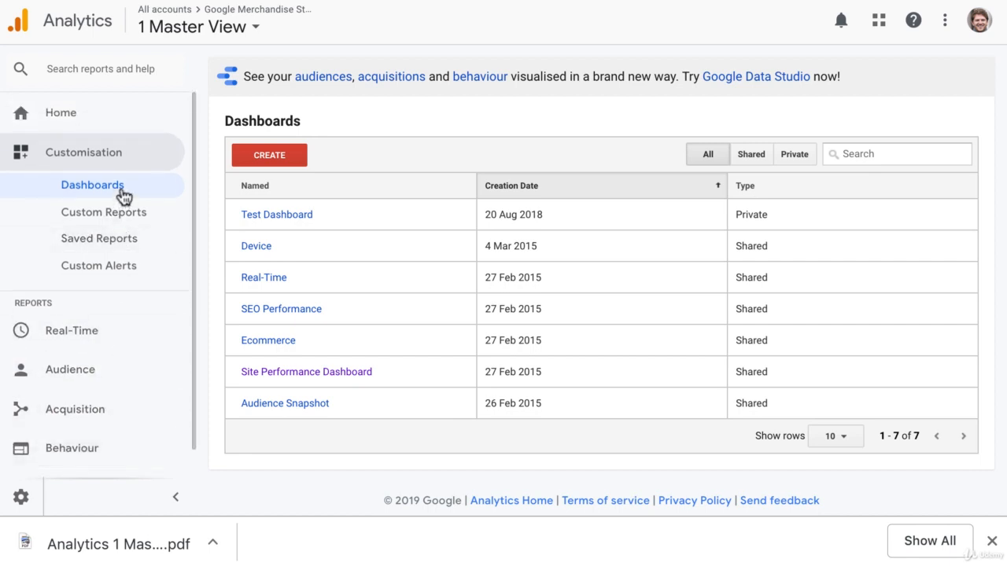